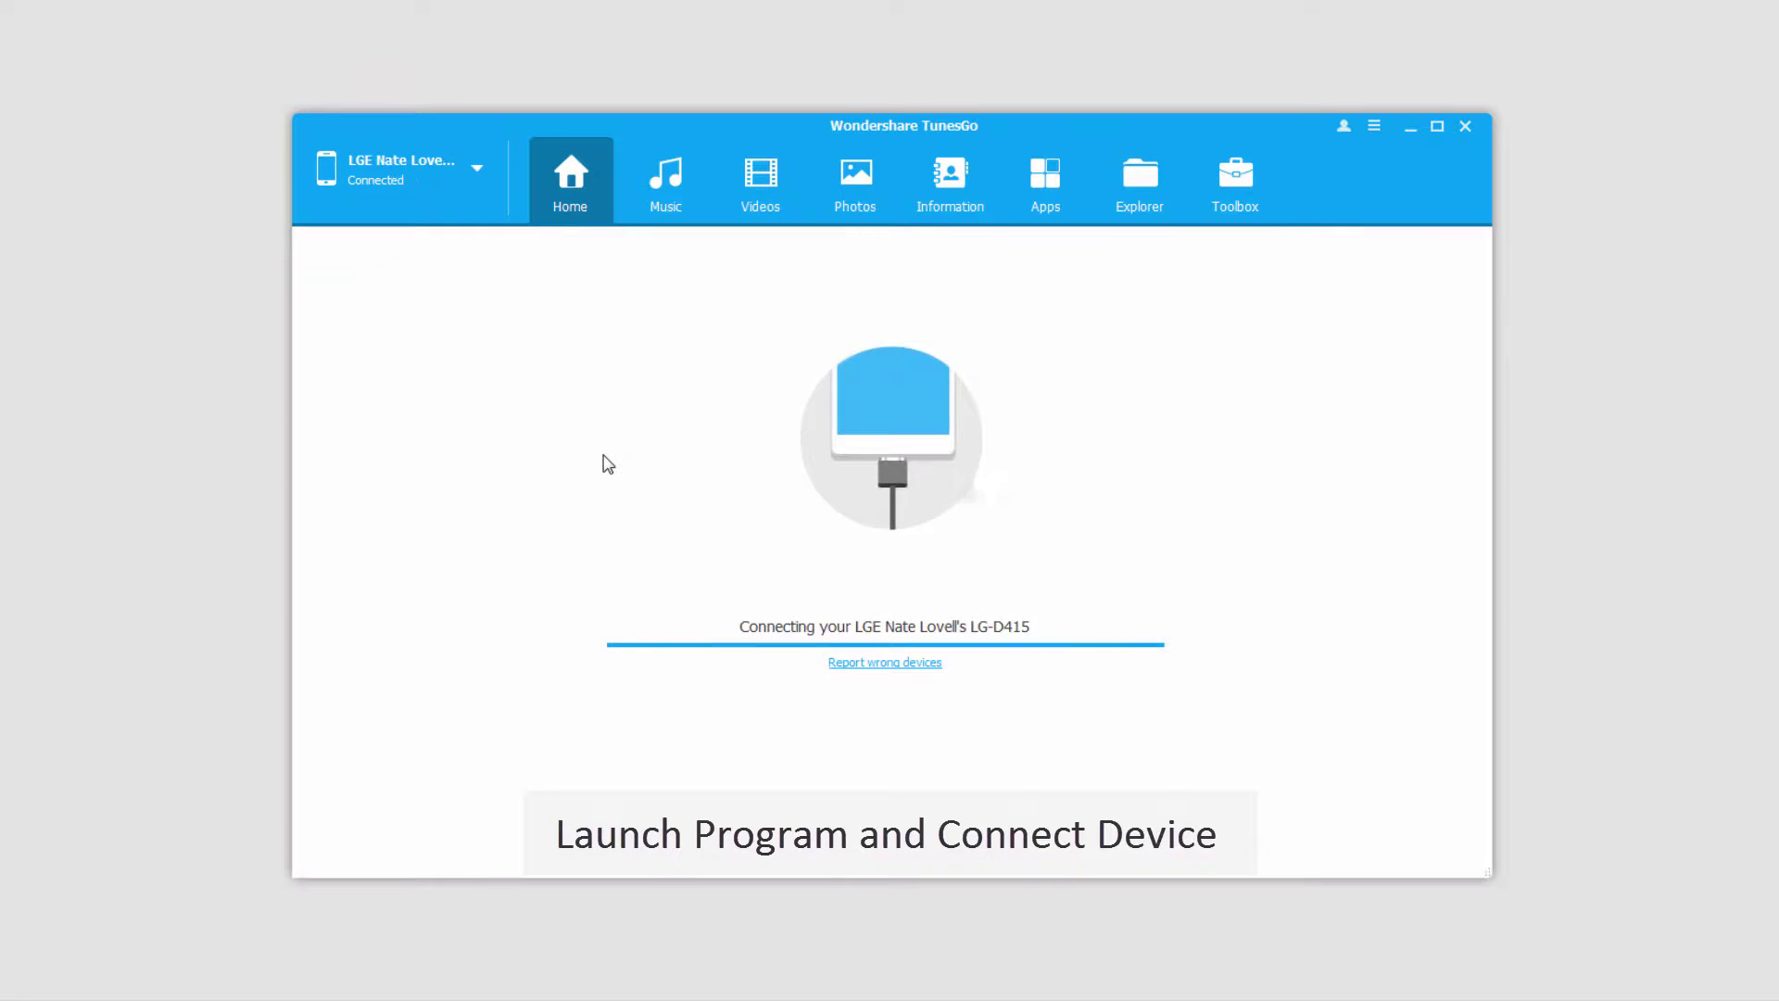
- Load the phone's SMS conversations in the Information tab, showing the 156 thread
{"action": "left_click", "coordinate": [961, 189]}
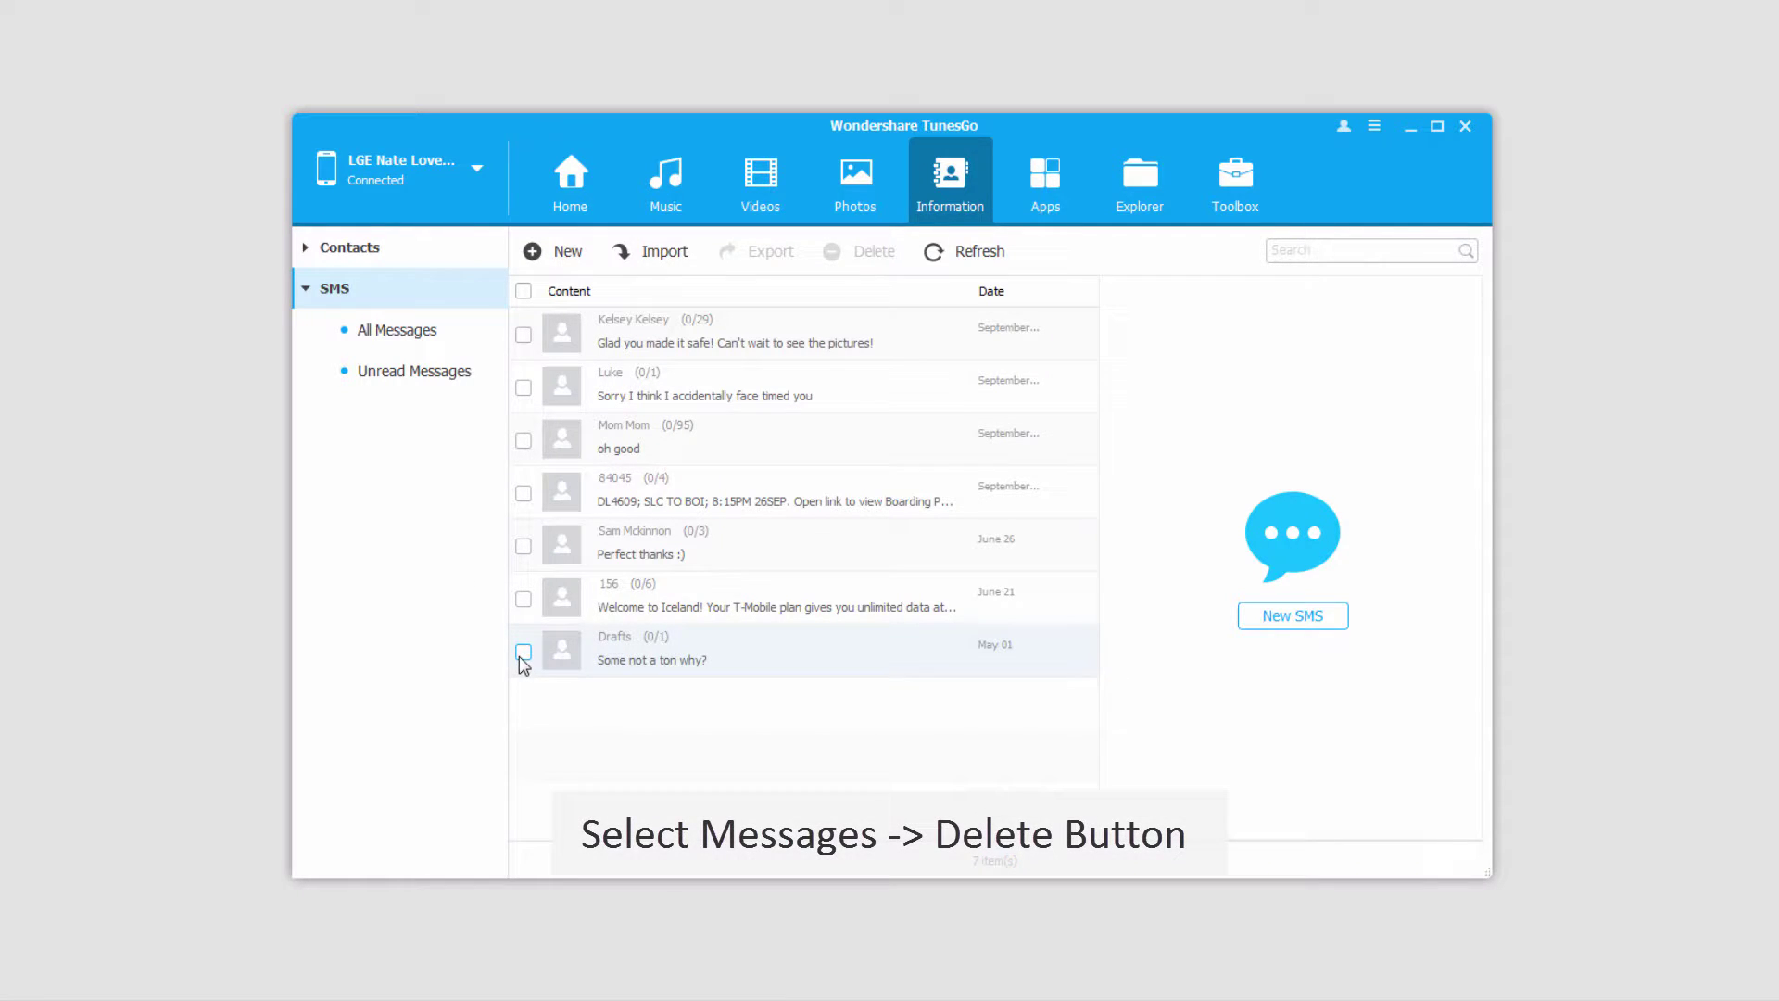
- Select threads 156 and 84045 and choose Delete for both
{"action": "left_click", "coordinate": [523, 600]}
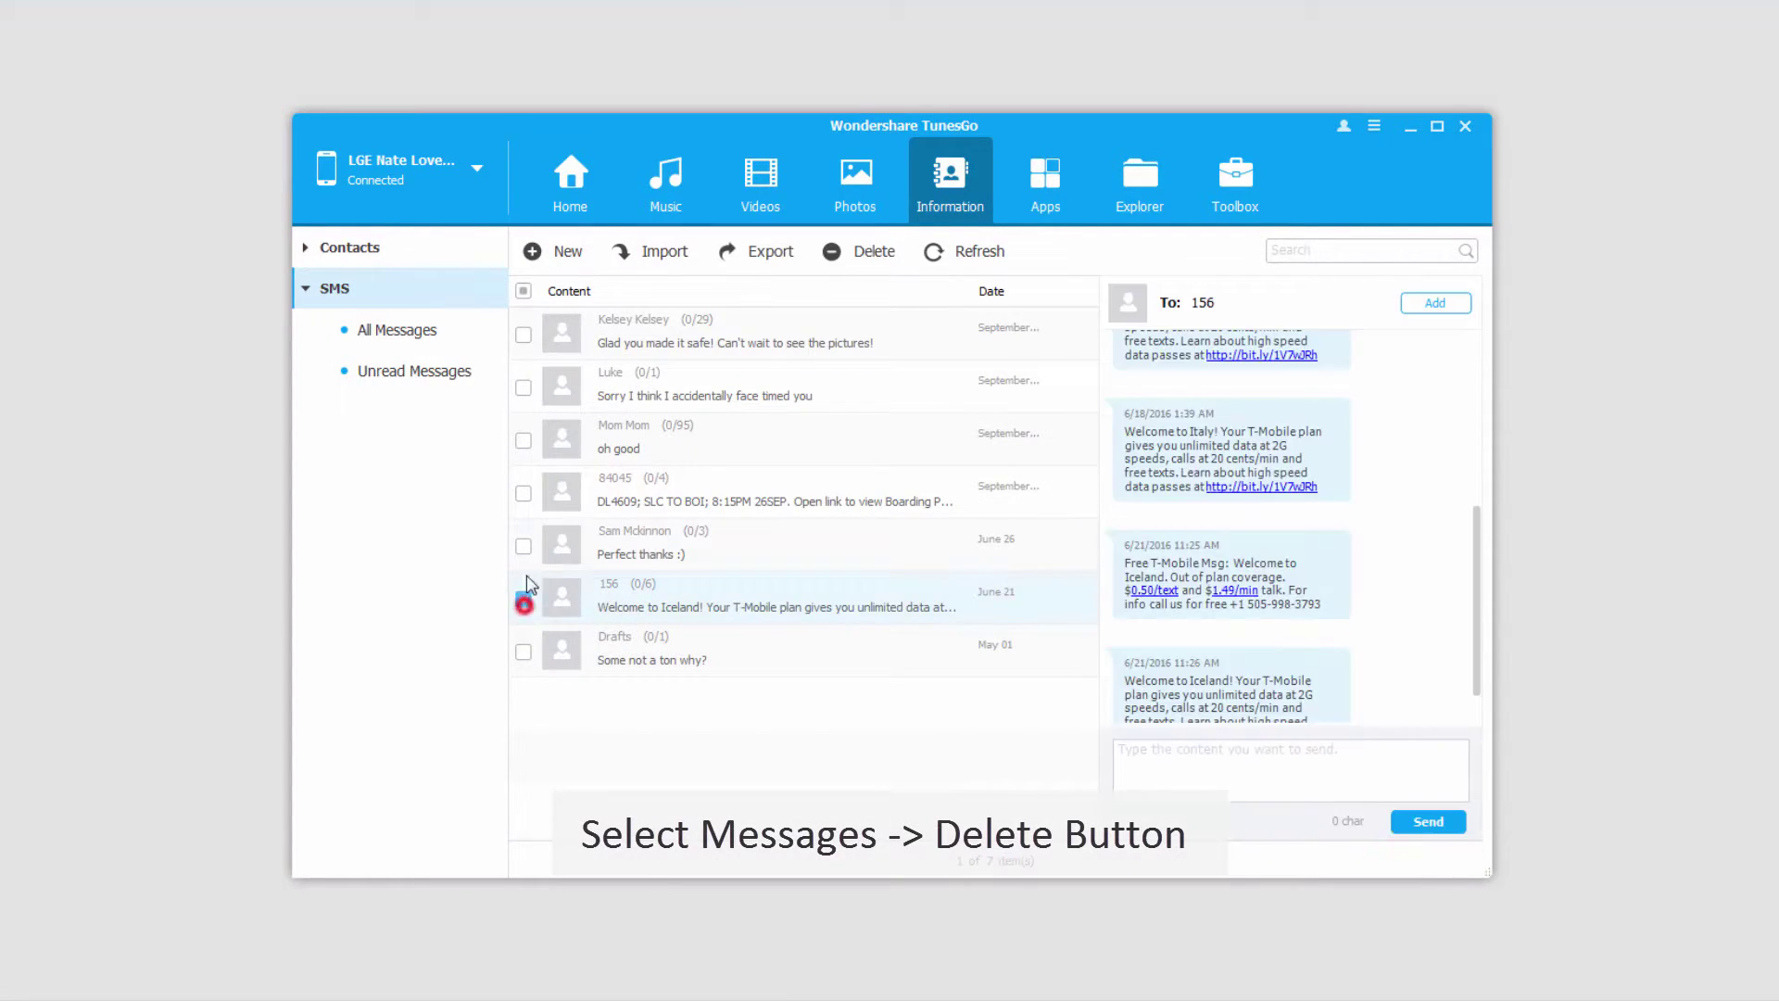
{"action": "left_click", "coordinate": [523, 493]}
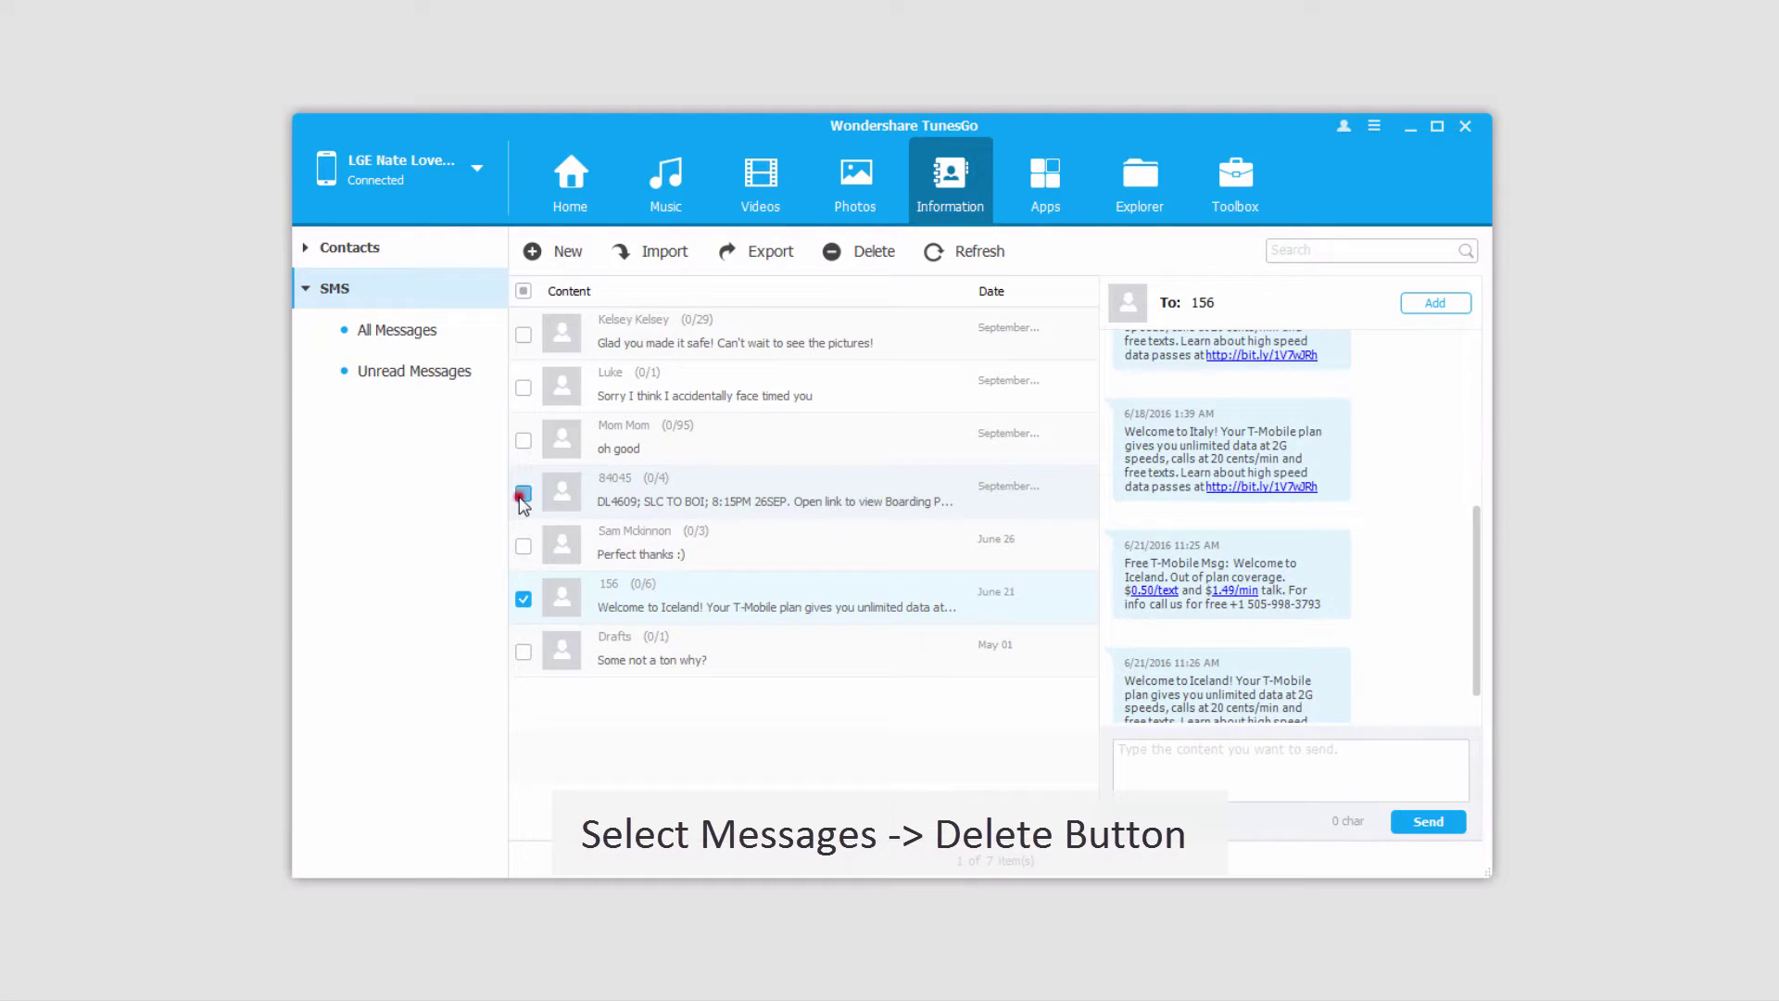
{"action": "left_click", "coordinate": [869, 254]}
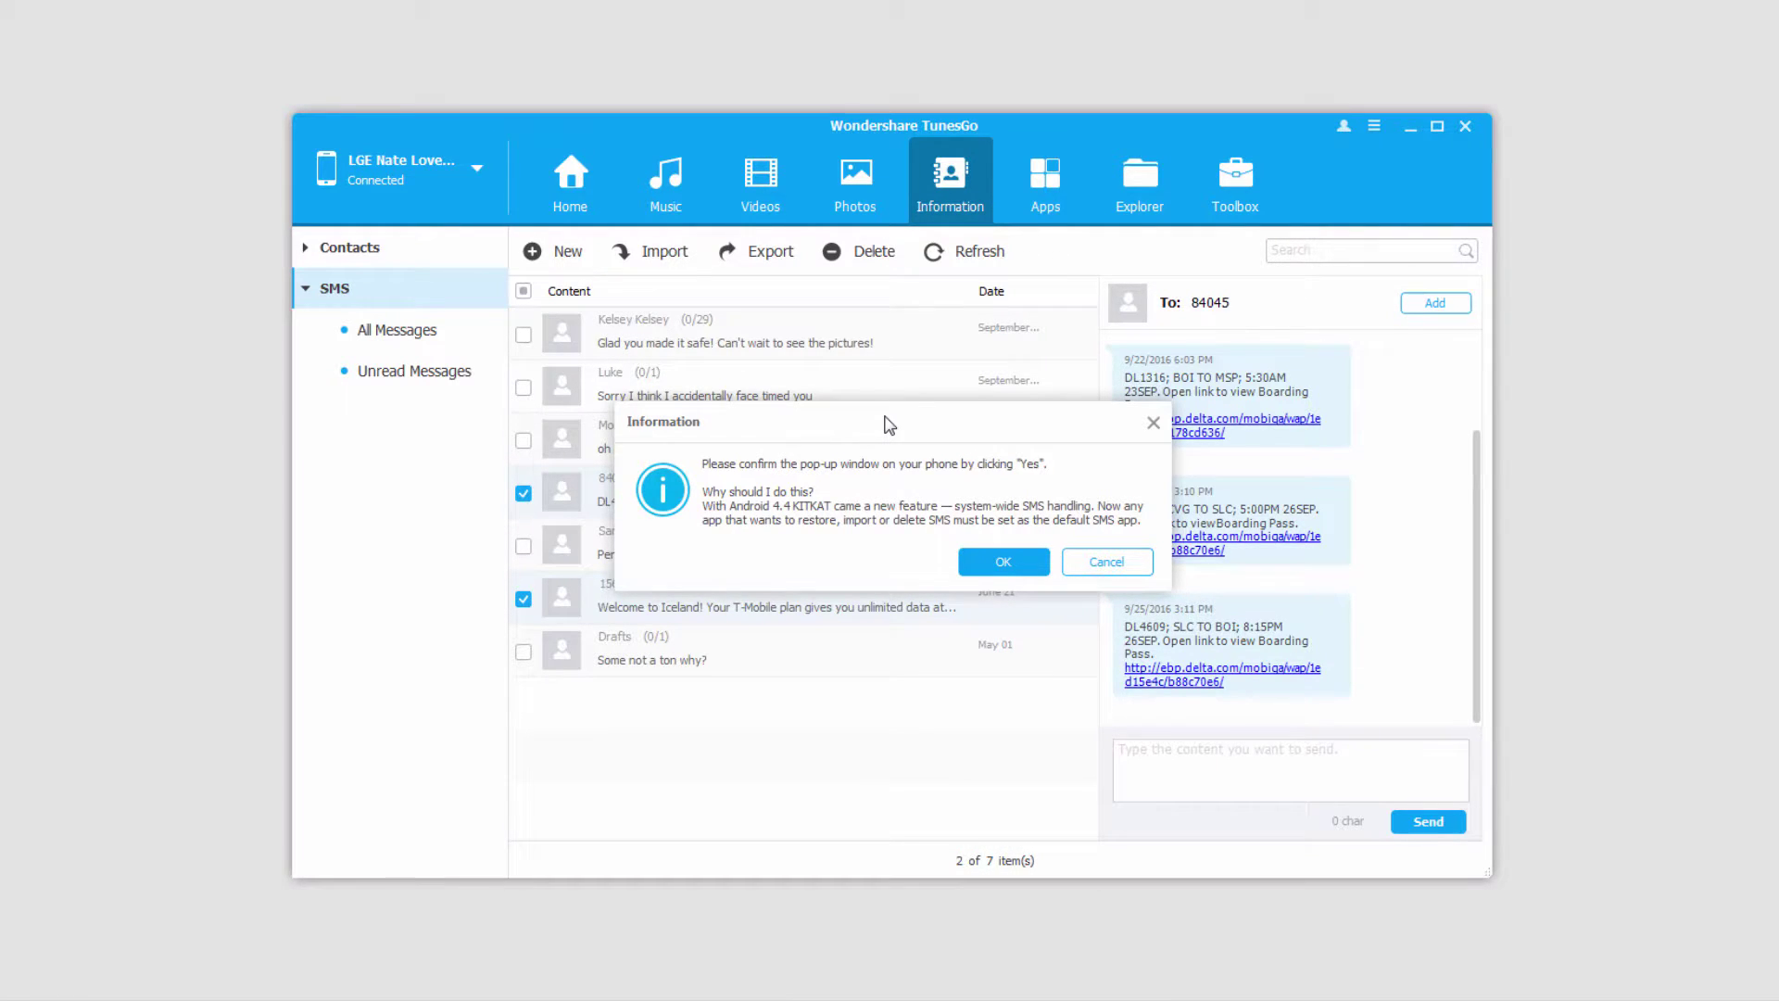
- Confirm deleting threads 156 and 84045, leaving five conversations on the phone
{"action": "left_click", "coordinate": [989, 566]}
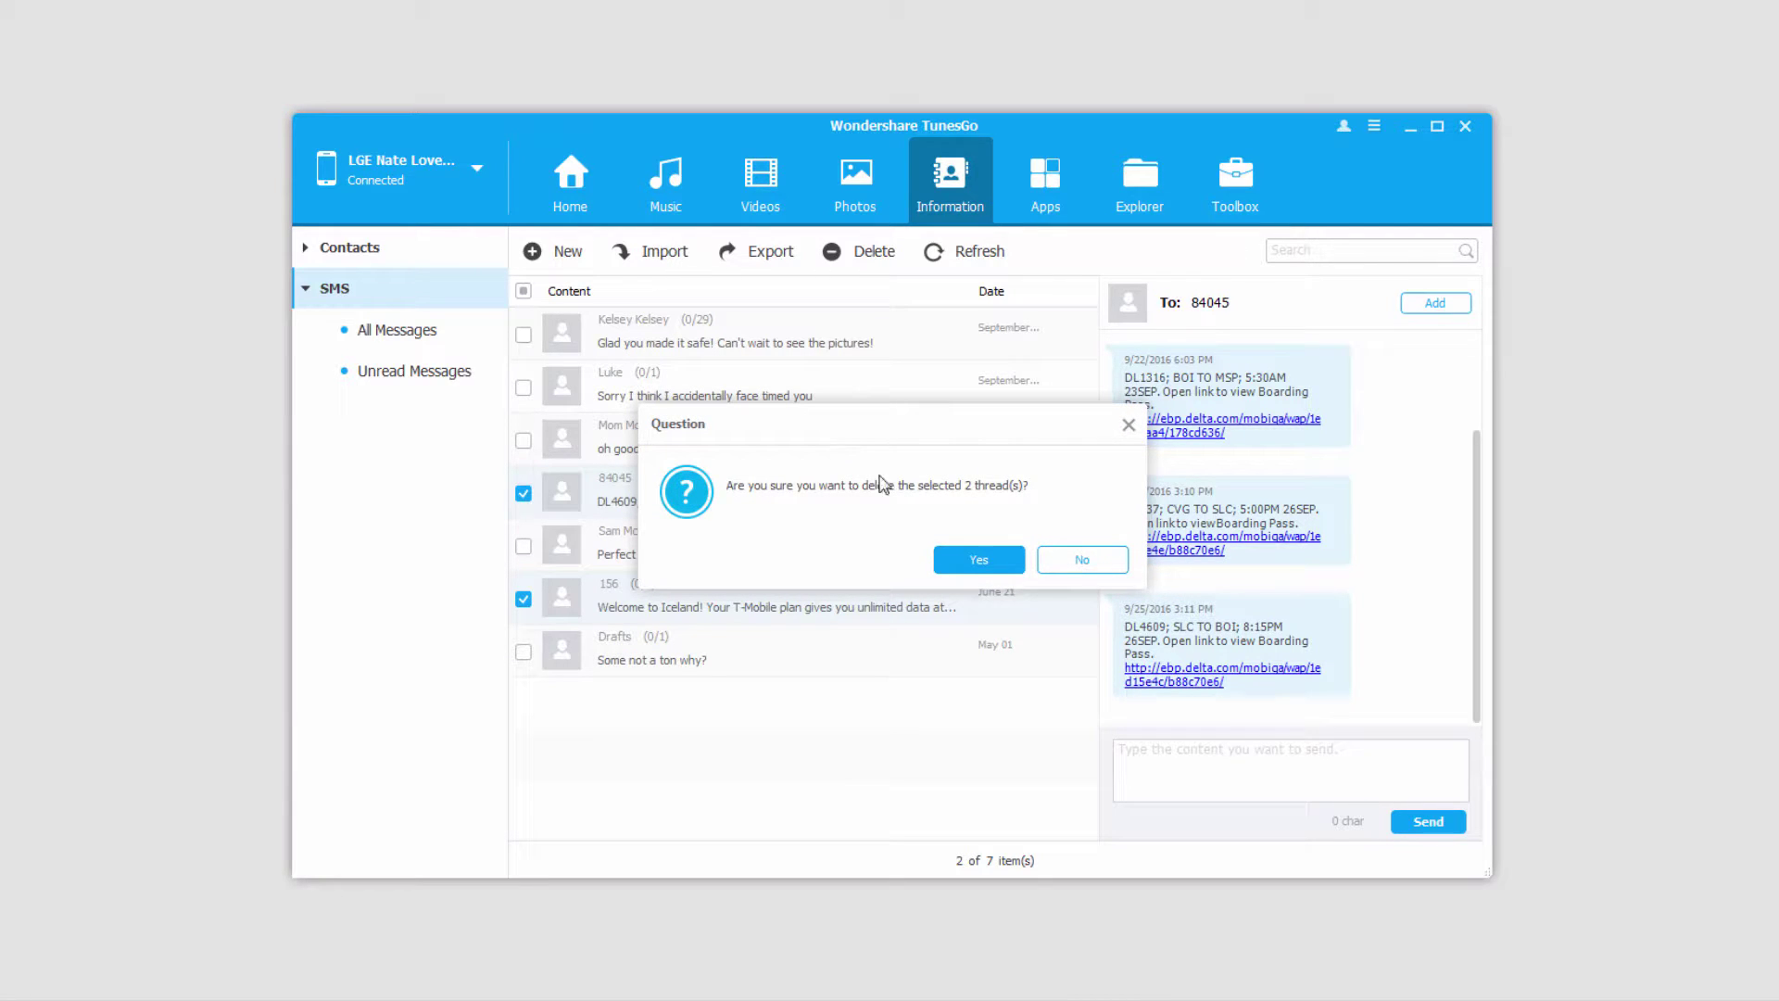
{"action": "left_click", "coordinate": [1009, 562]}
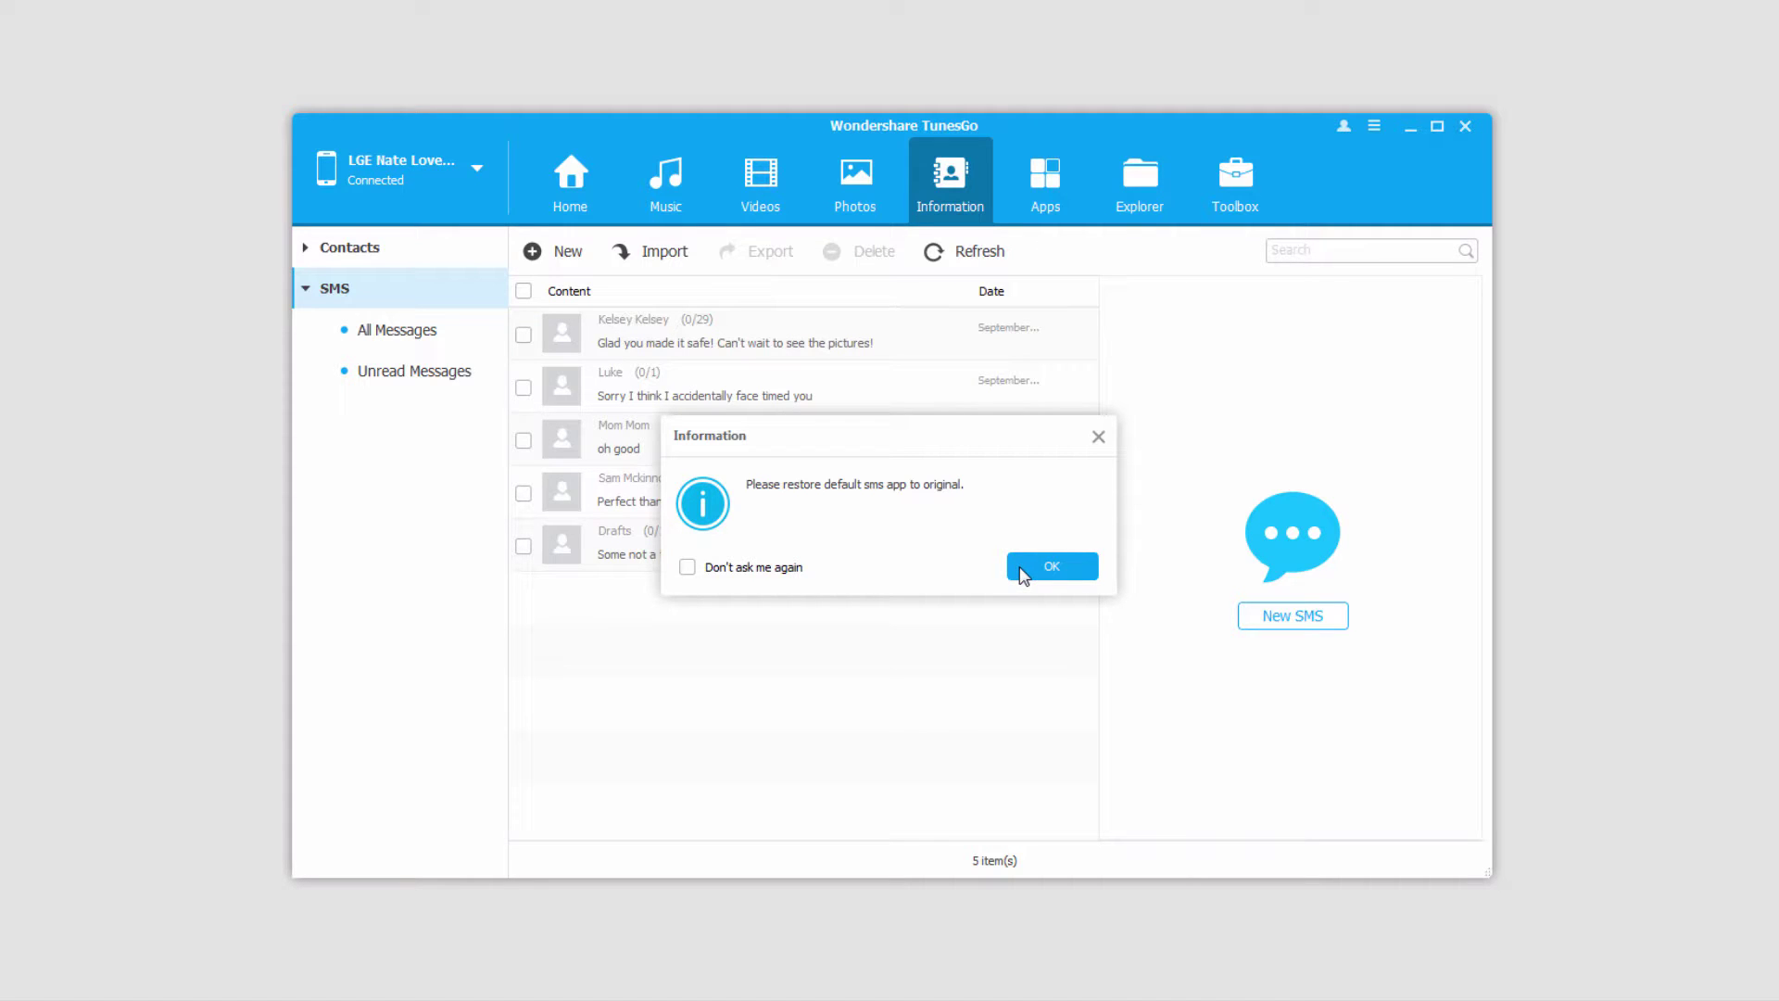
{"action": "left_click", "coordinate": [1022, 575]}
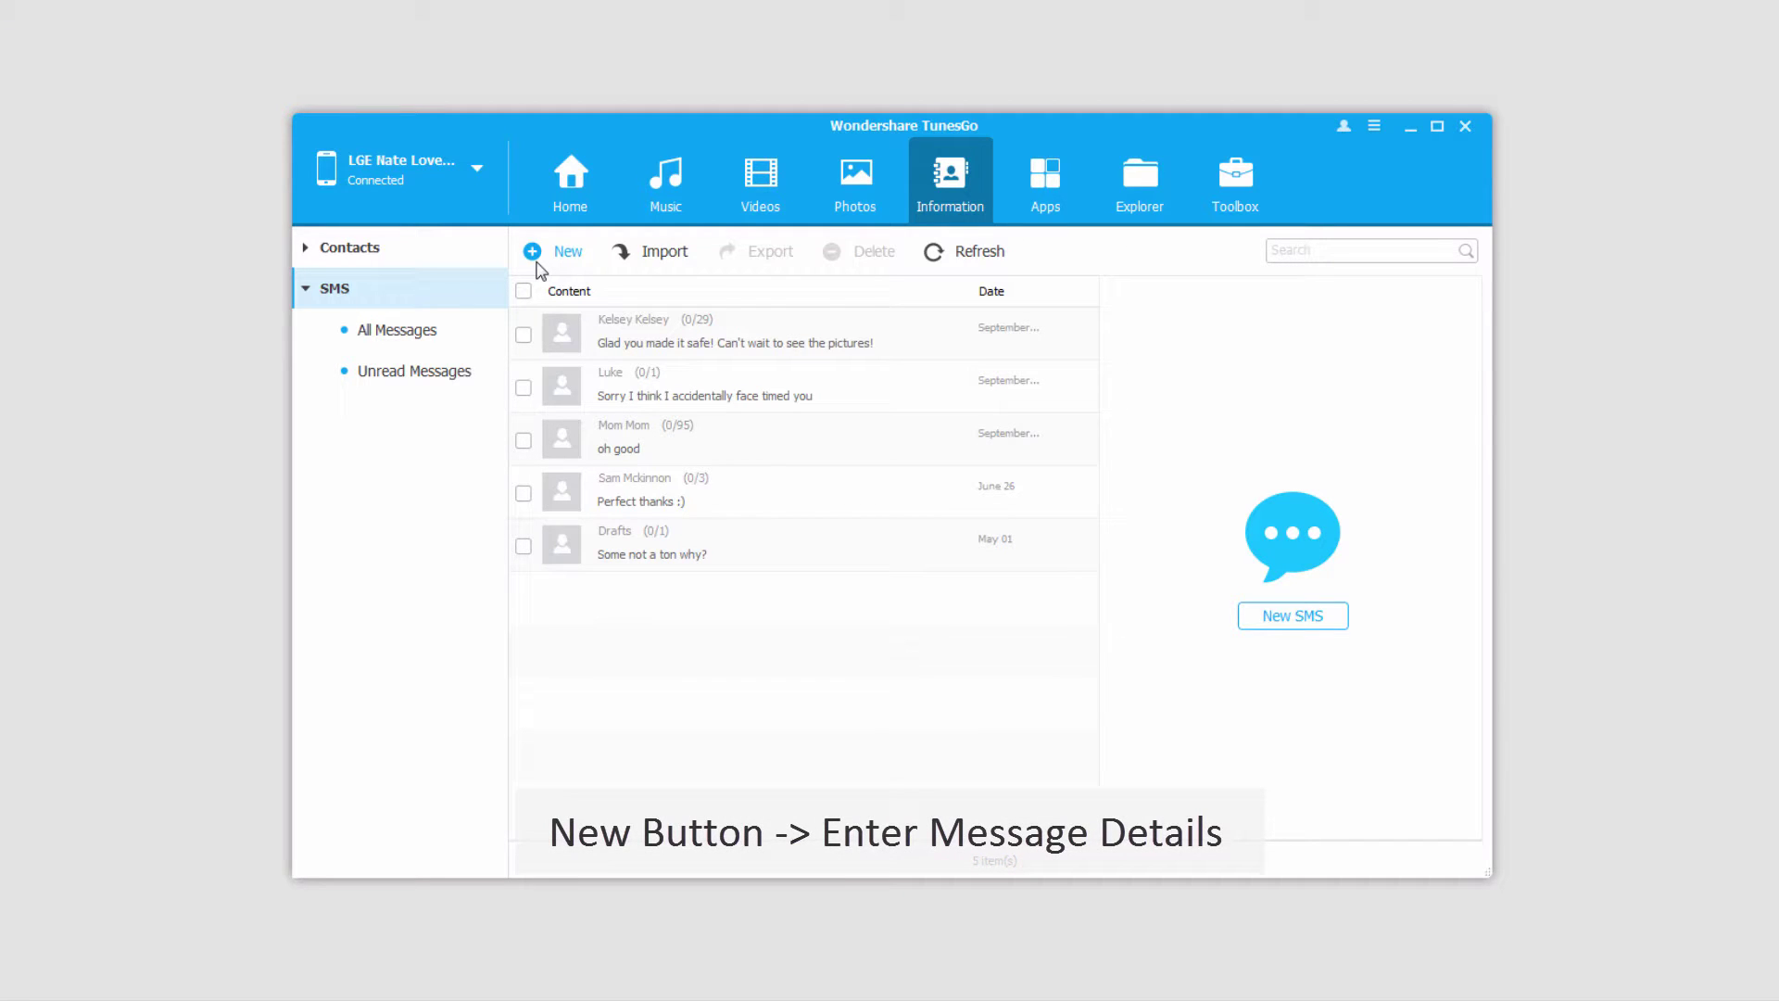
- Compose and send a new SMS reading 'This is a test text from the computer'
{"action": "left_click", "coordinate": [534, 256]}
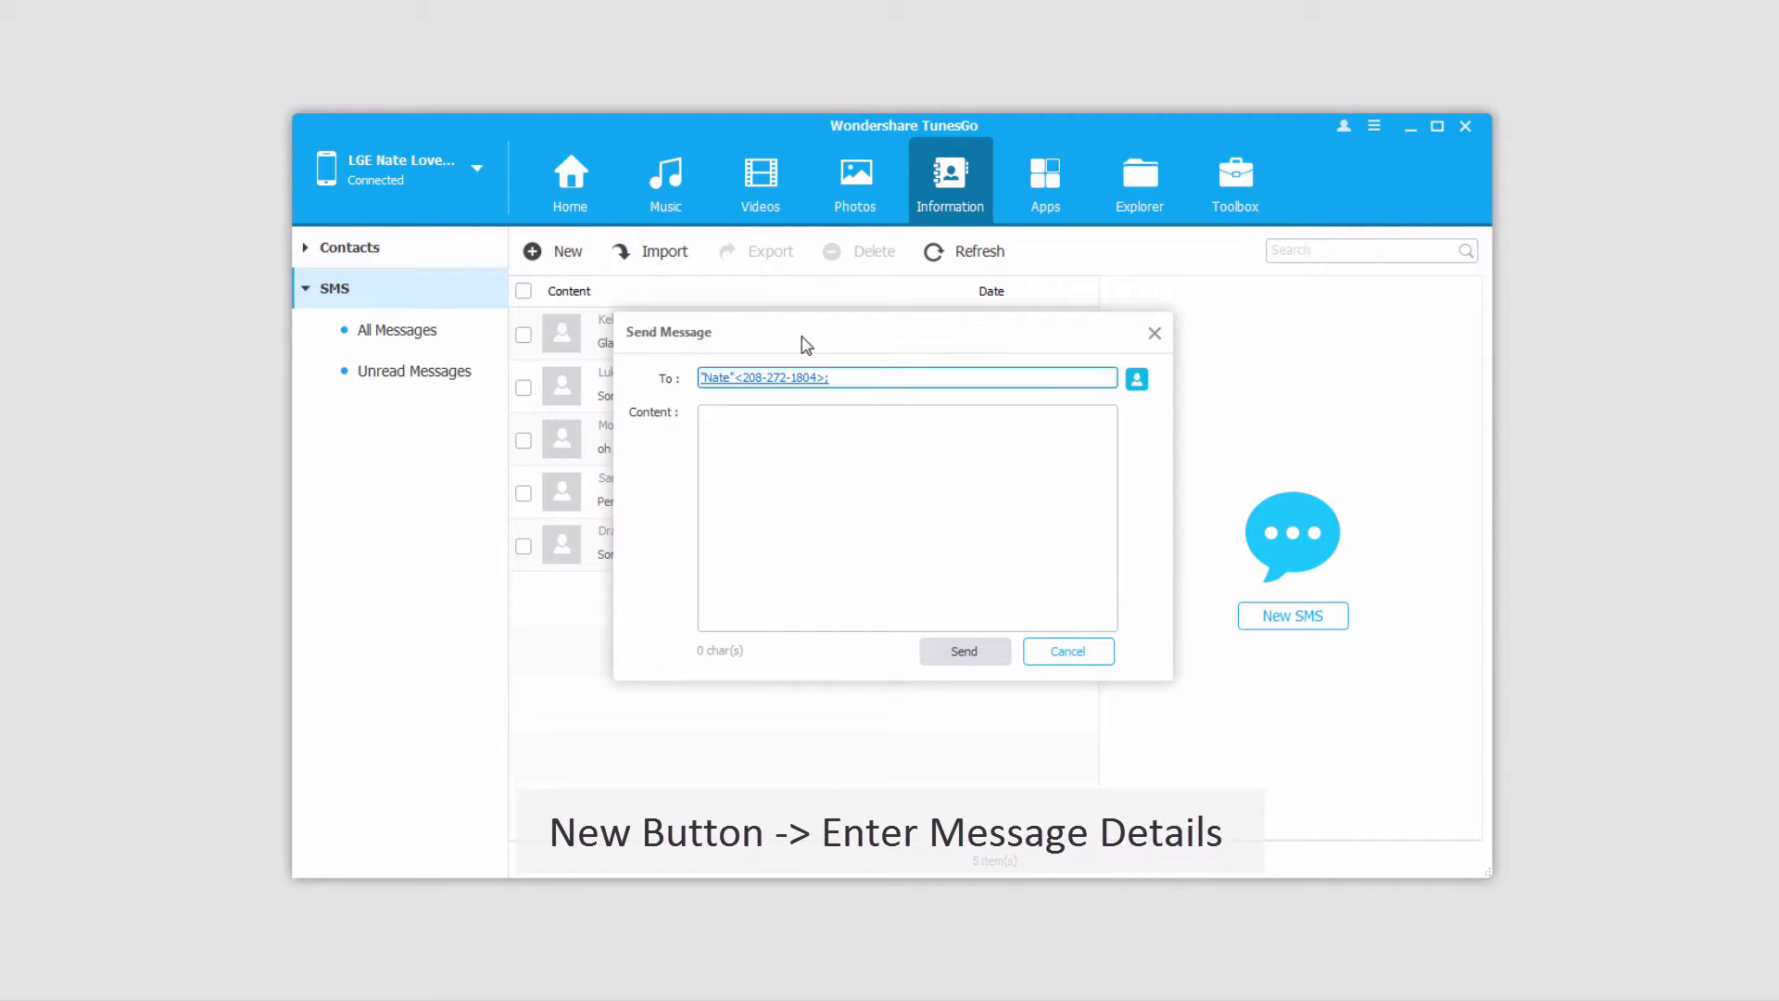
{"action": "left_click", "coordinate": [802, 343]}
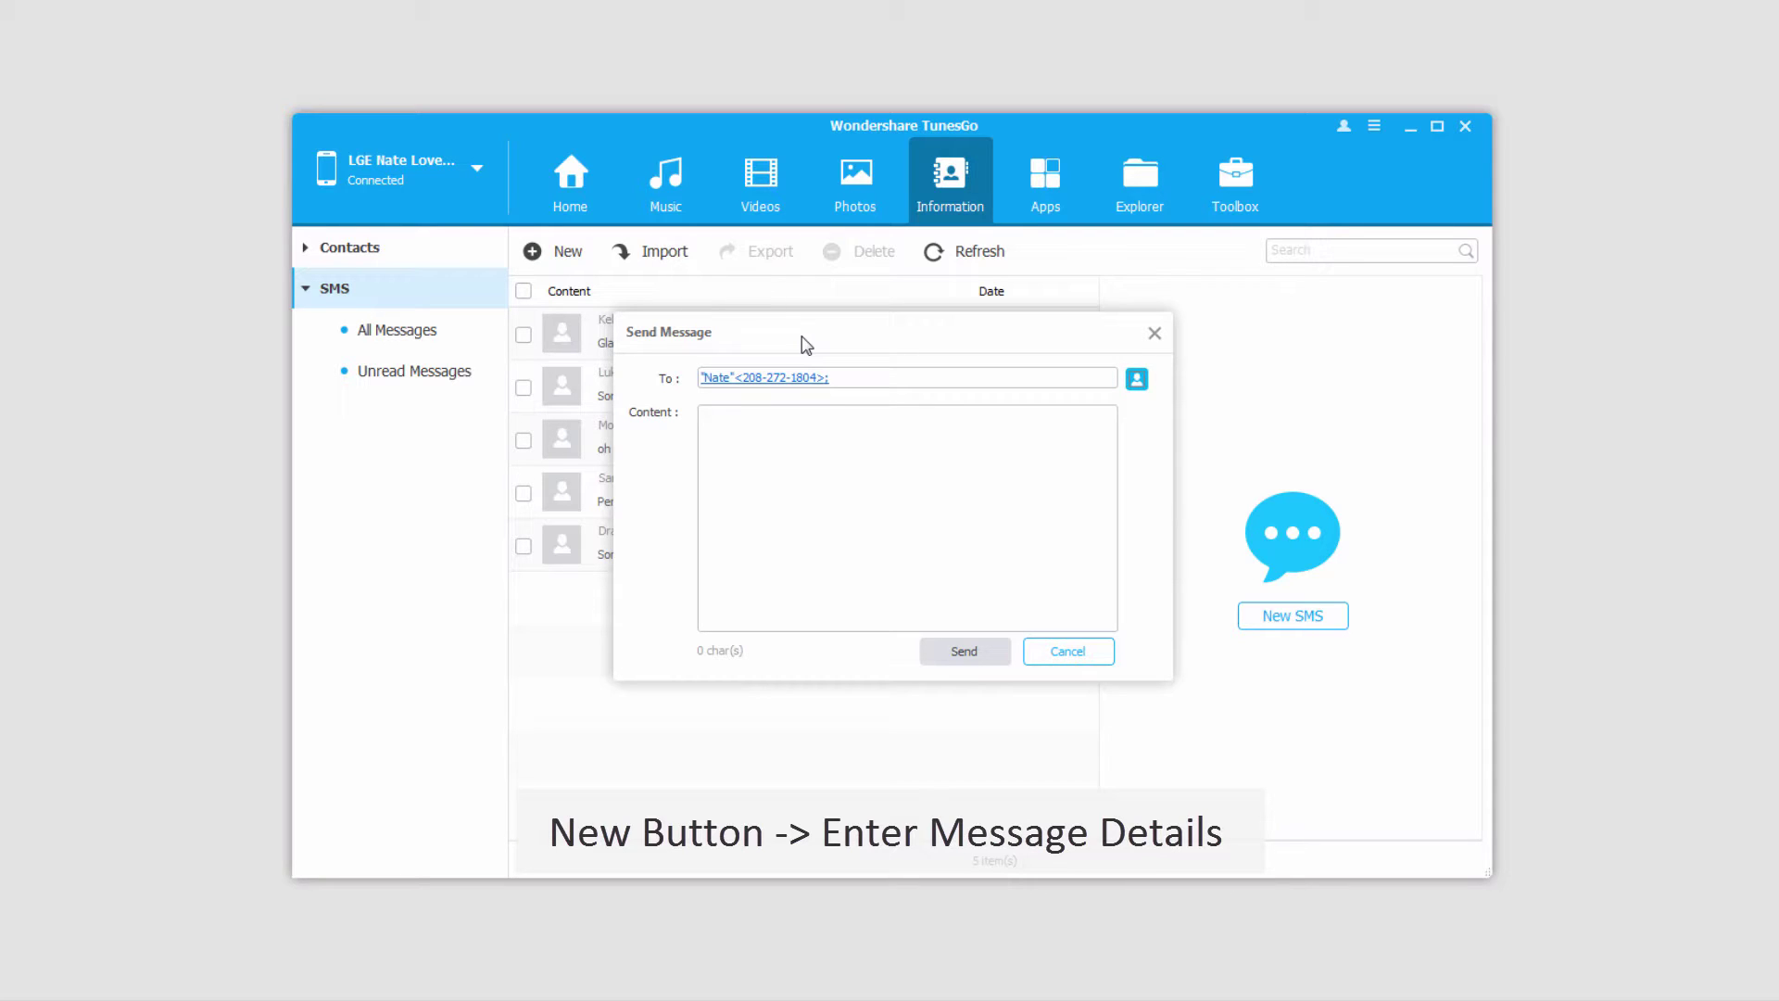
{"action": "left_click", "coordinate": [837, 463]}
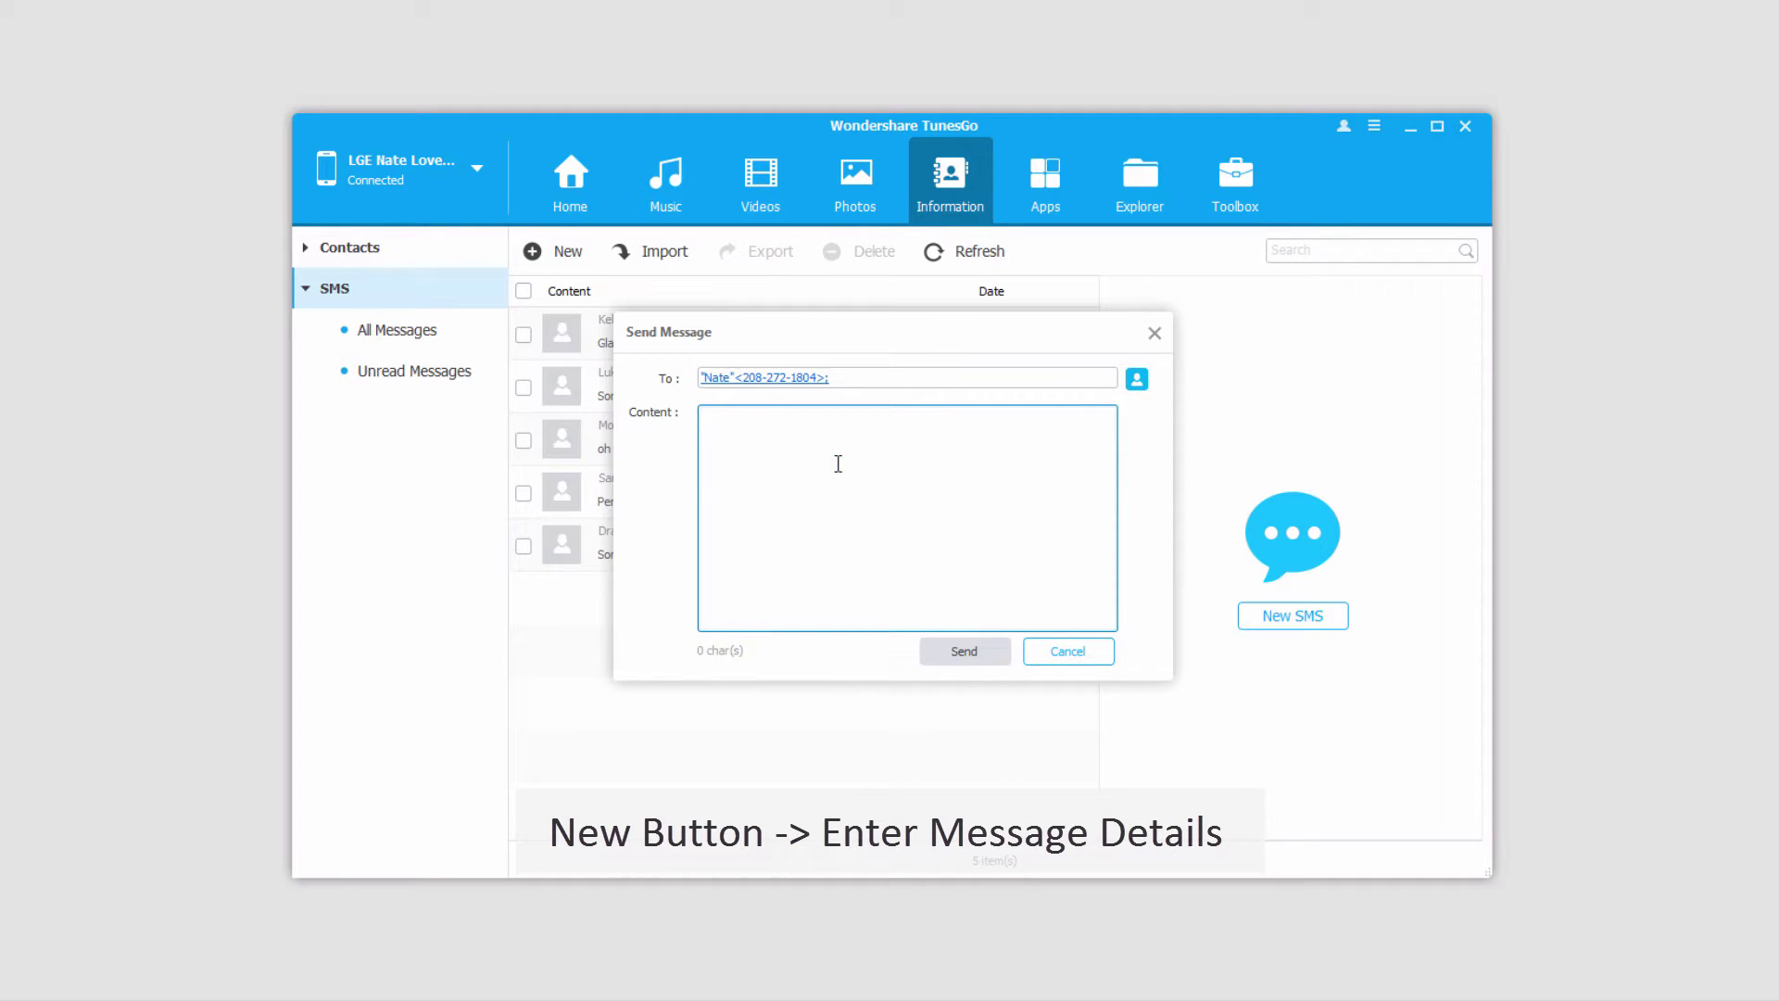
{"action": "type", "text": "This is a test text from the computer"}
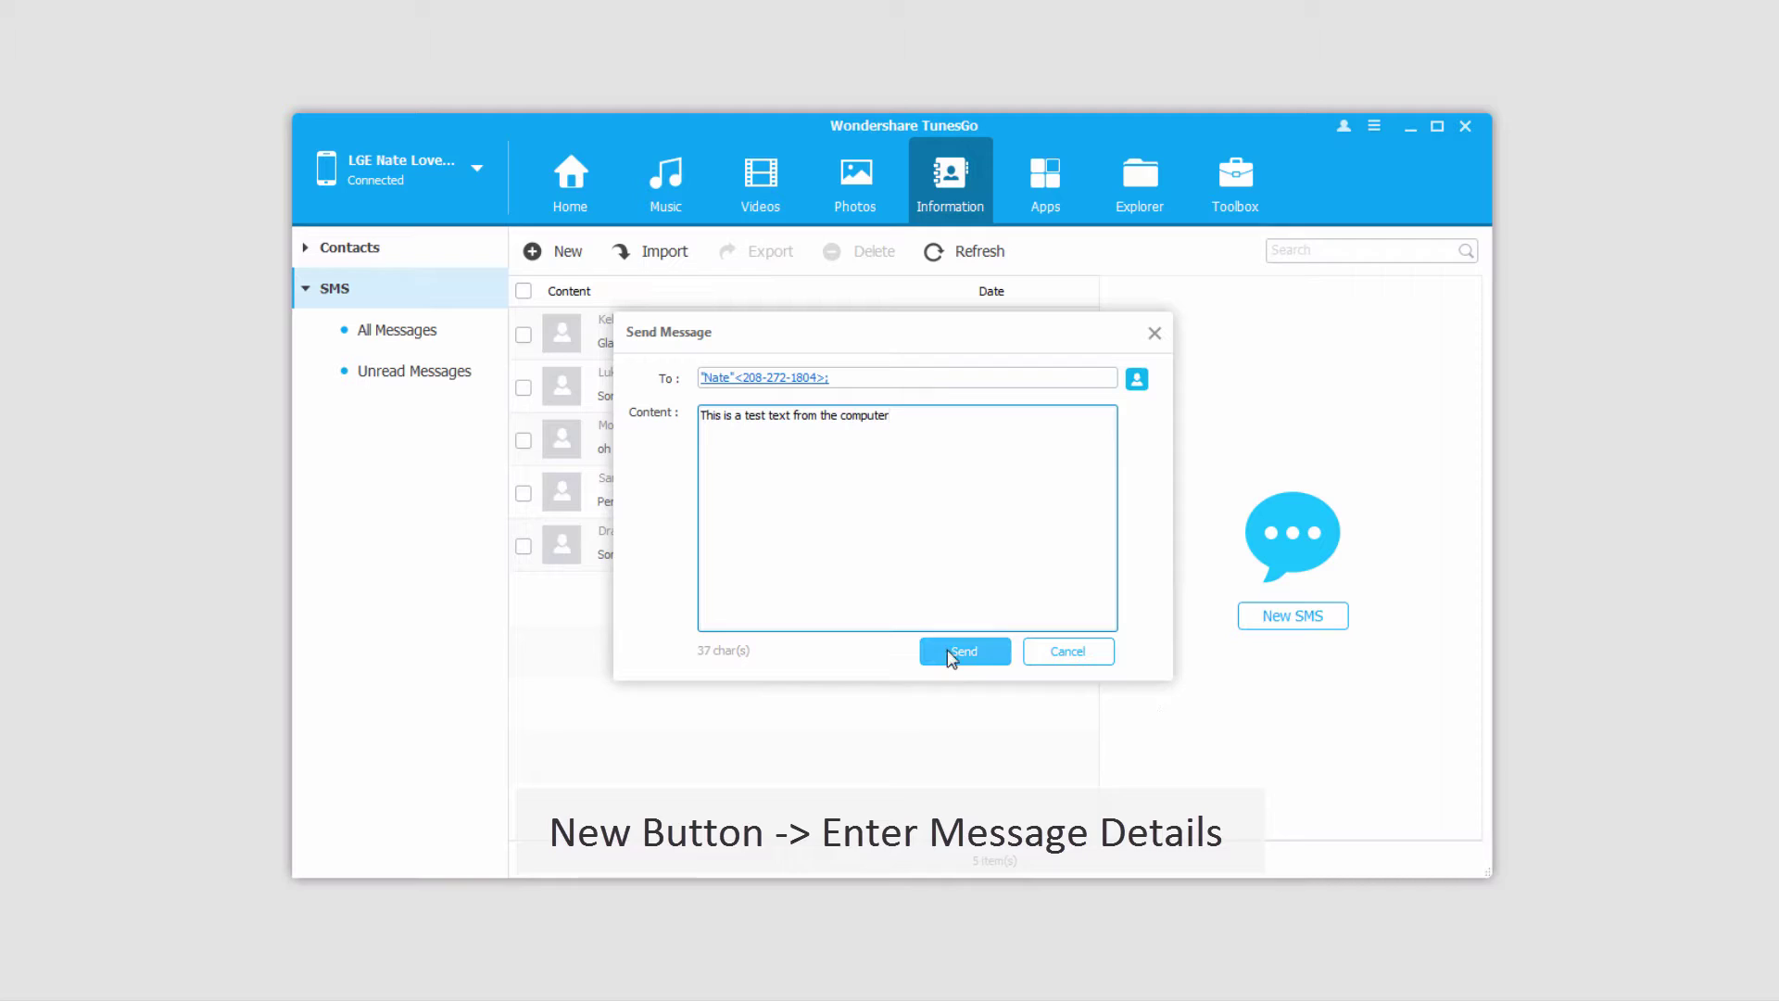
{"action": "left_click", "coordinate": [953, 654]}
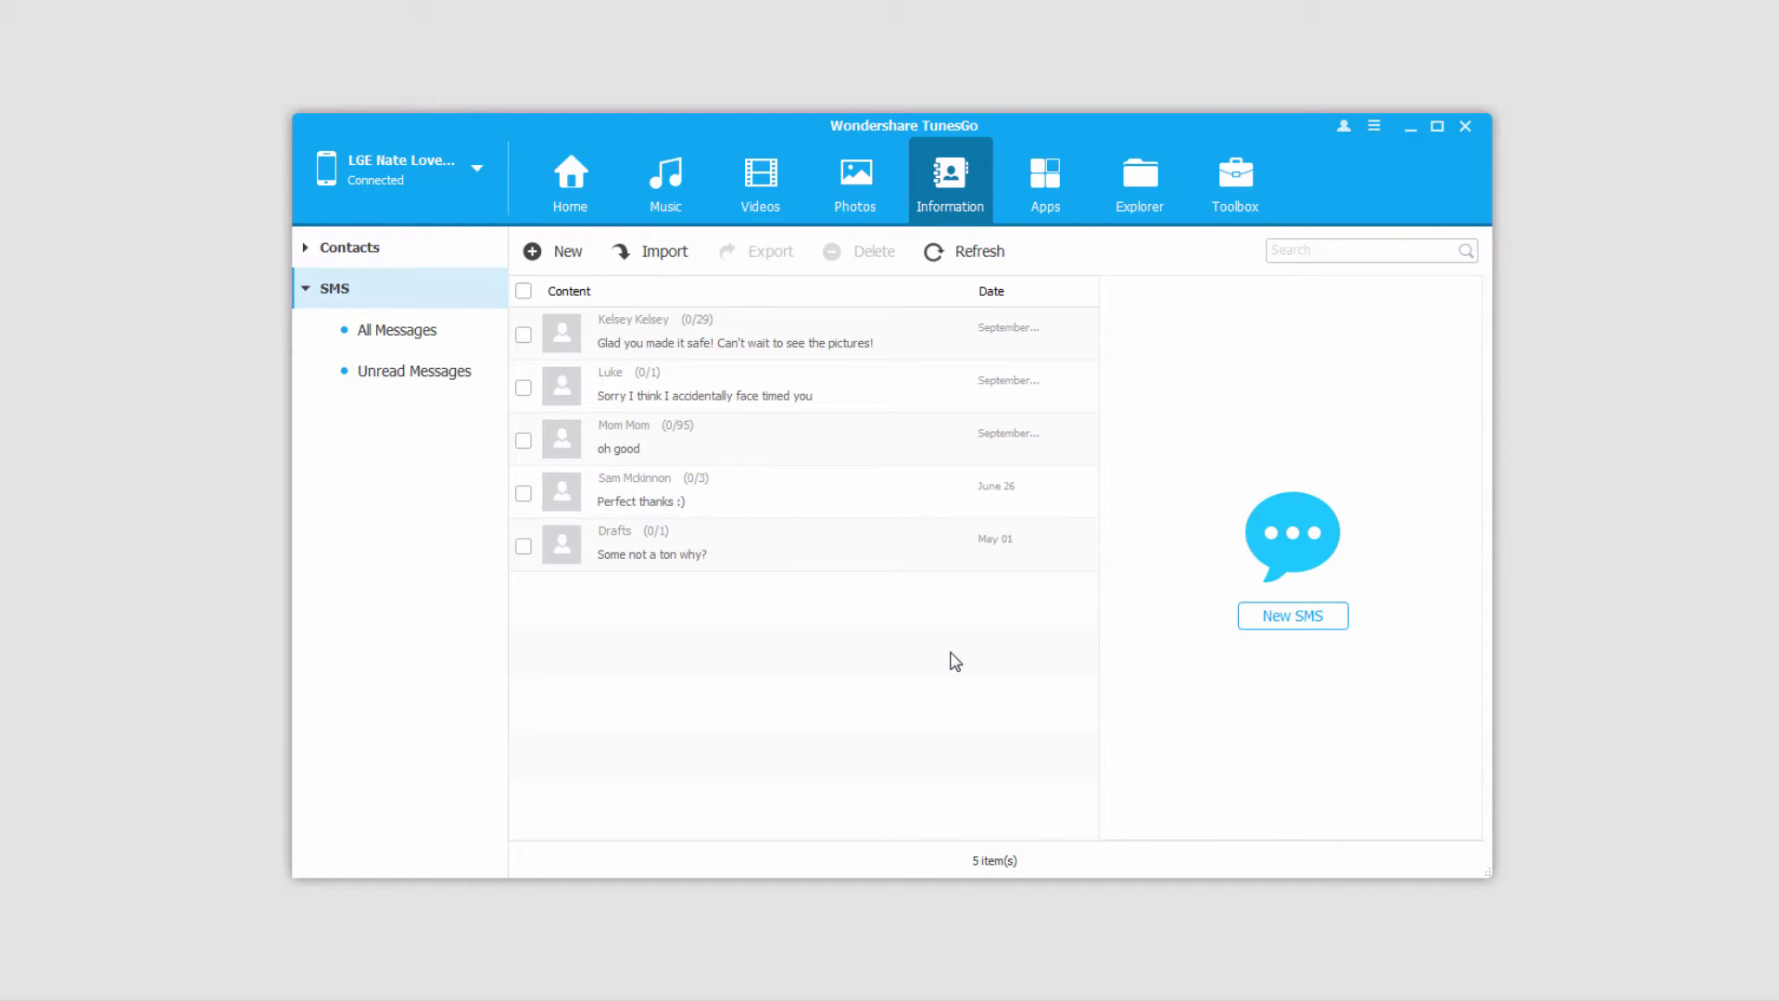
{"action": "left_click", "coordinate": [533, 252]}
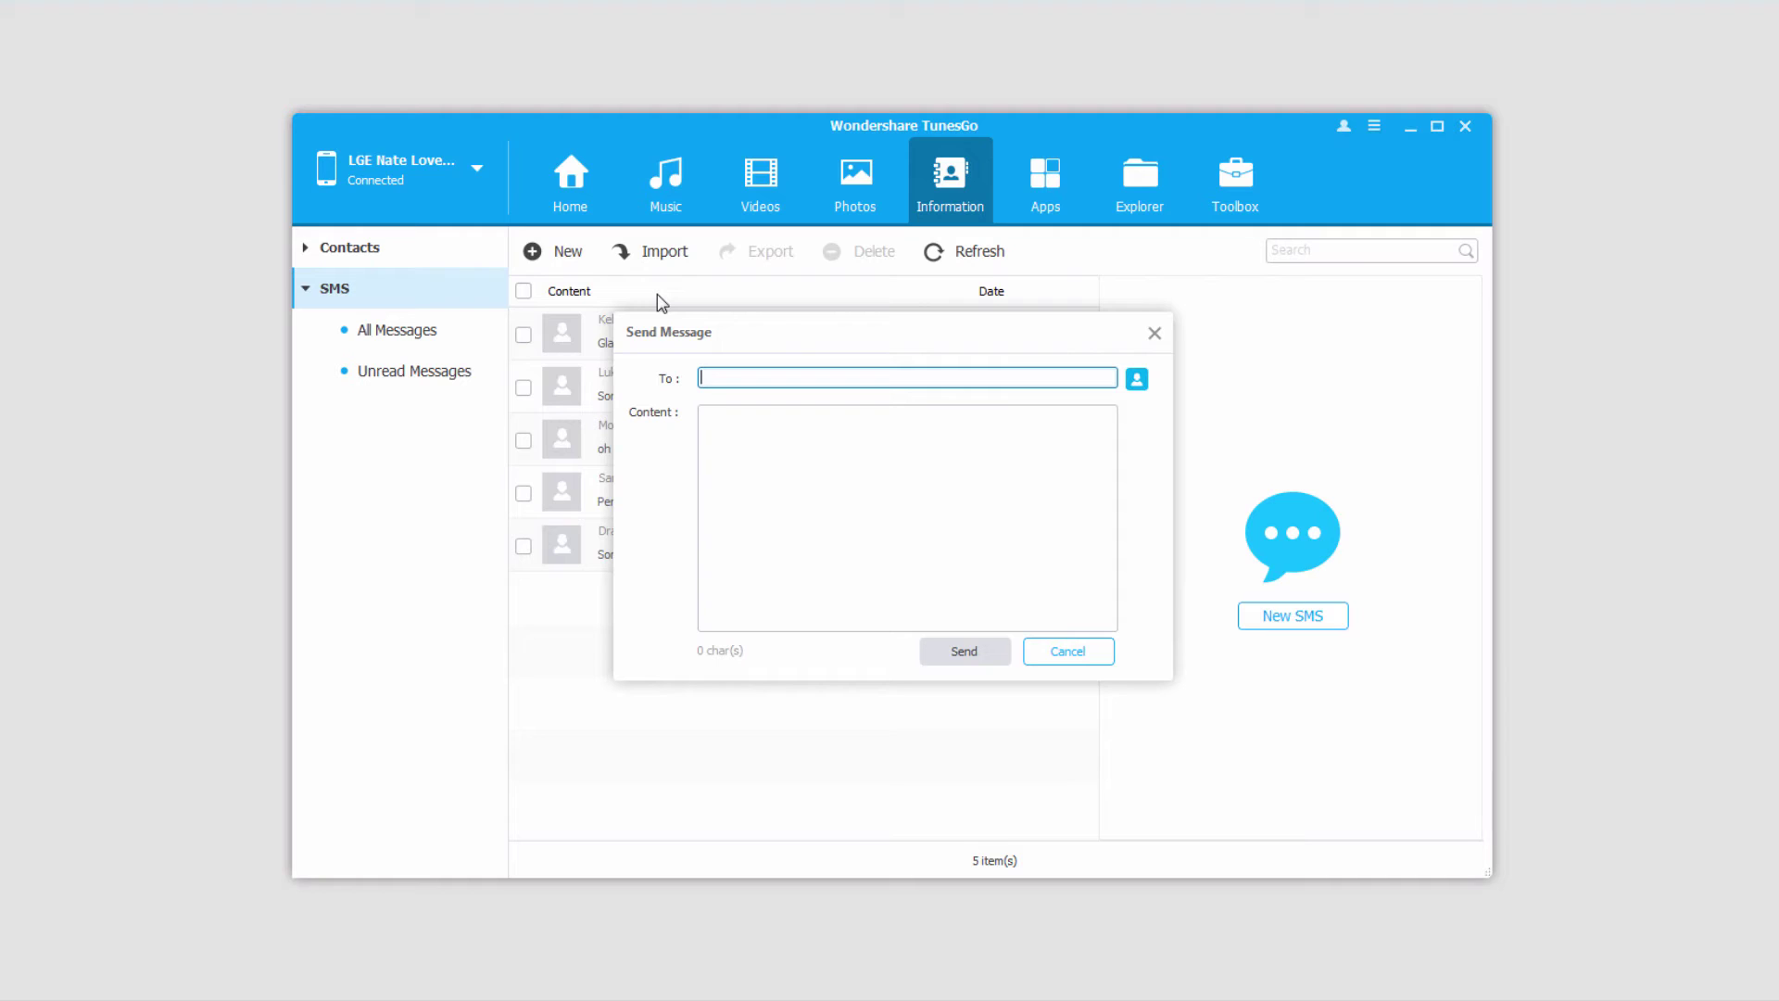
{"action": "left_click", "coordinate": [1068, 651]}
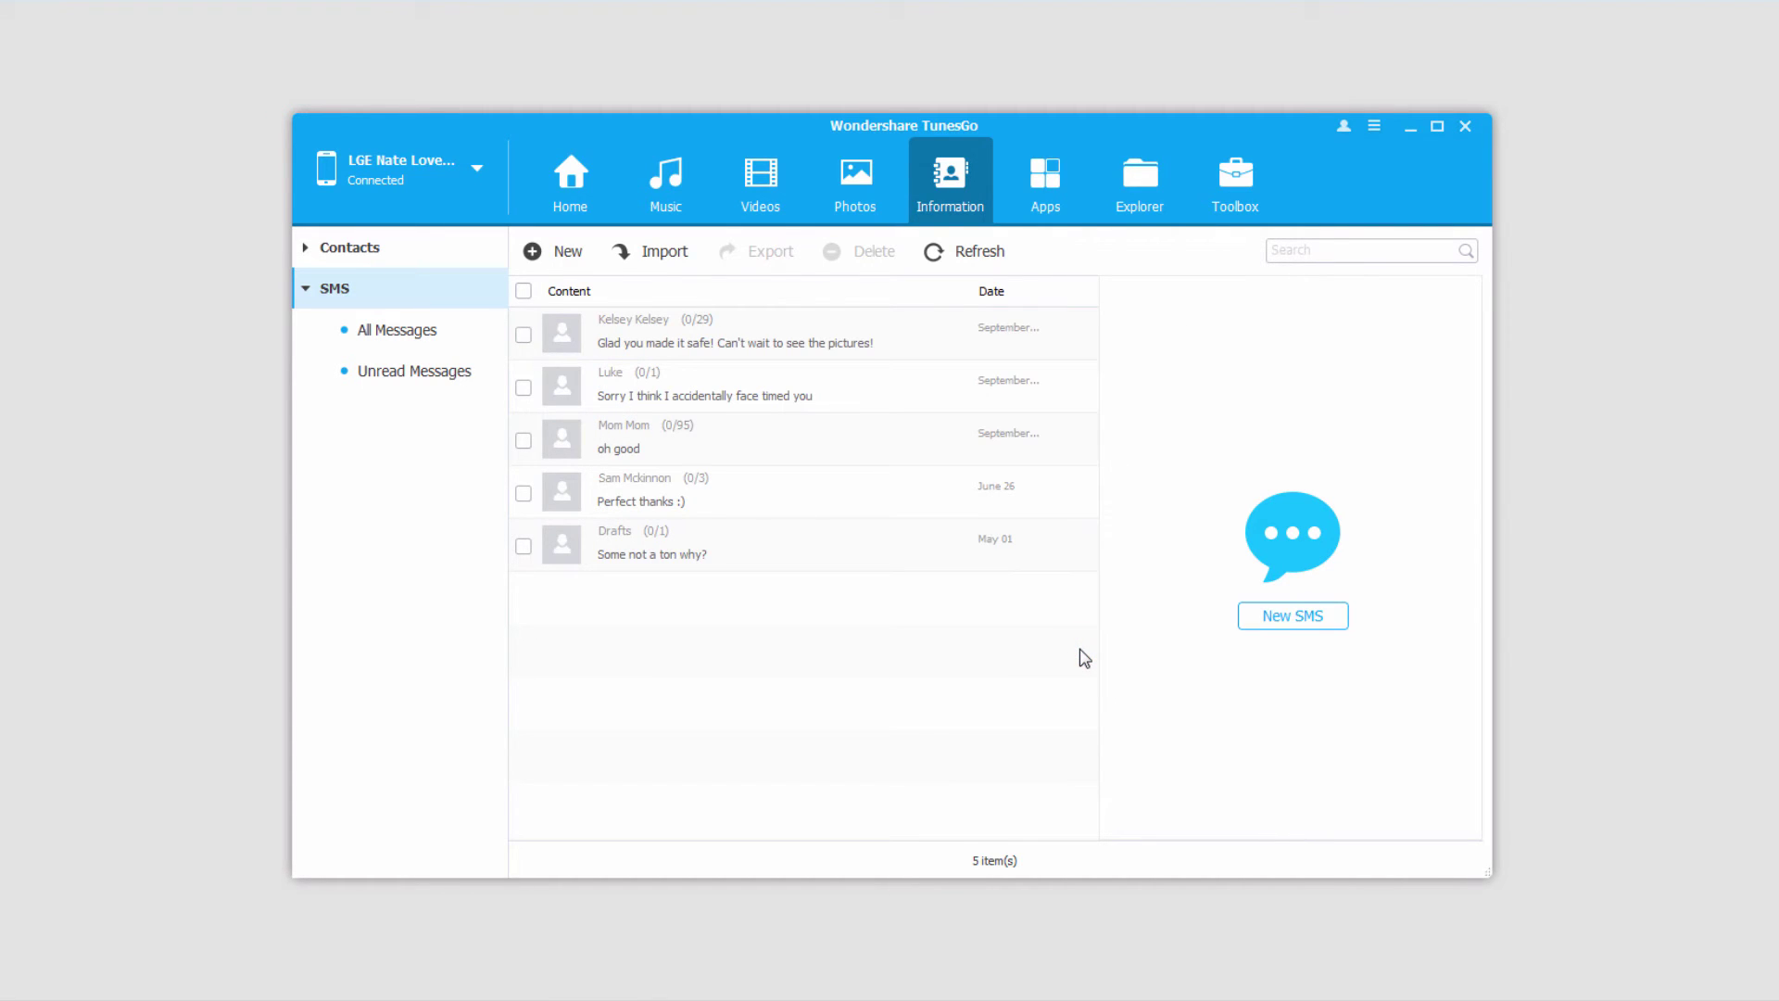